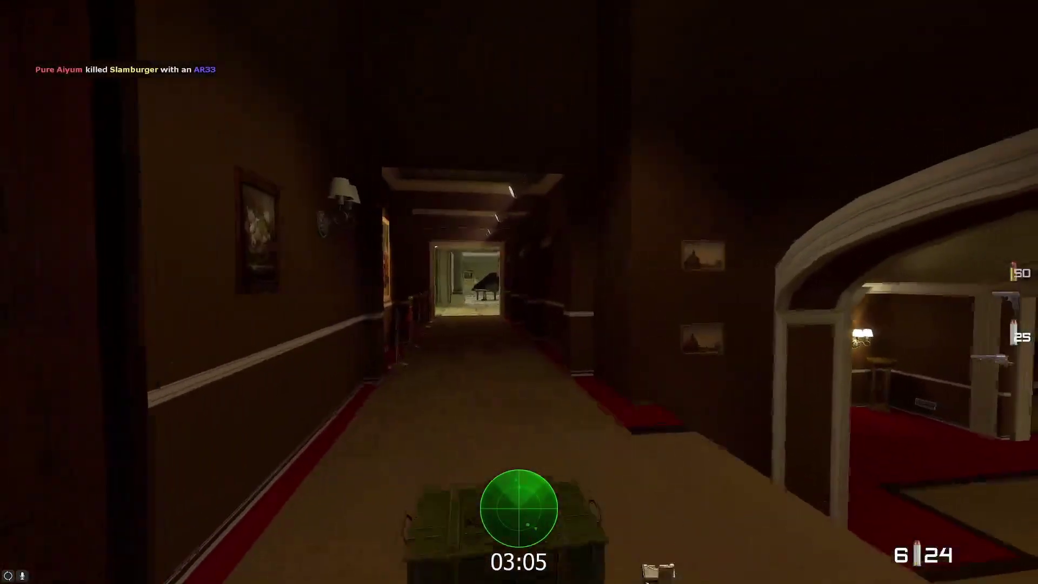
Step: Switch to the Cougar Magnum and empty its loaded rounds down the hotel corridor
{"action": "scroll", "coordinate": [519, 292], "scroll_direction": "down", "scroll_amount": 1}
{"action": "left_click", "coordinate": [518, 291]}
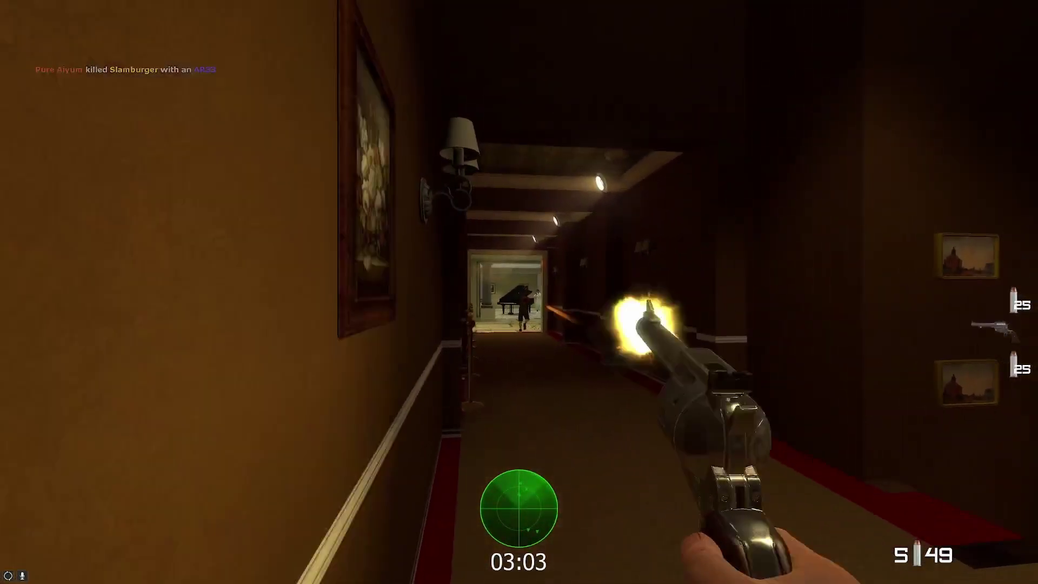
{"action": "left_click", "coordinate": [519, 292]}
{"action": "left_click", "coordinate": [519, 292]}
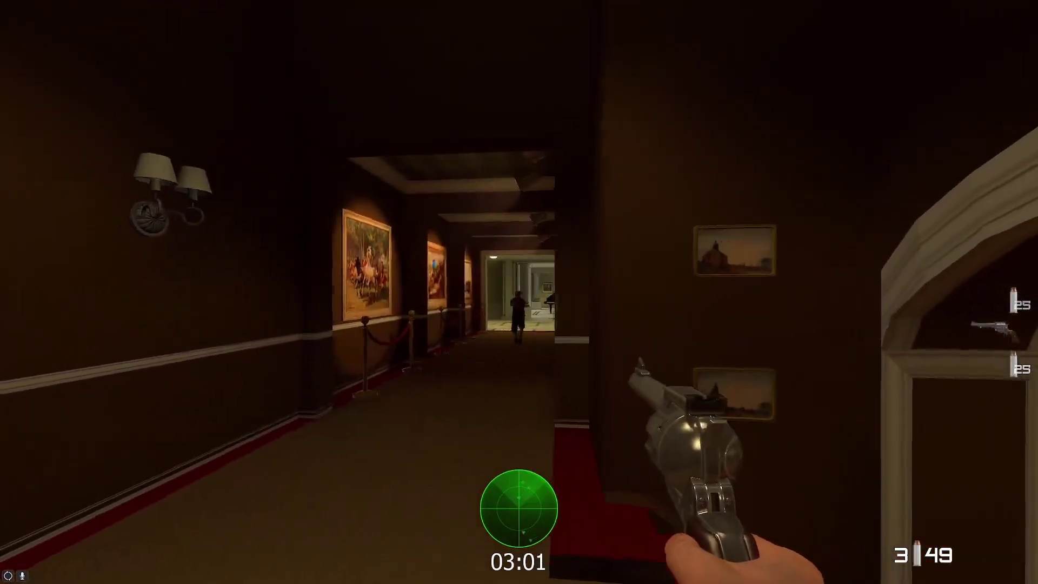
{"action": "left_click", "coordinate": [519, 292]}
{"action": "left_click", "coordinate": [518, 292]}
{"action": "left_click", "coordinate": [519, 292]}
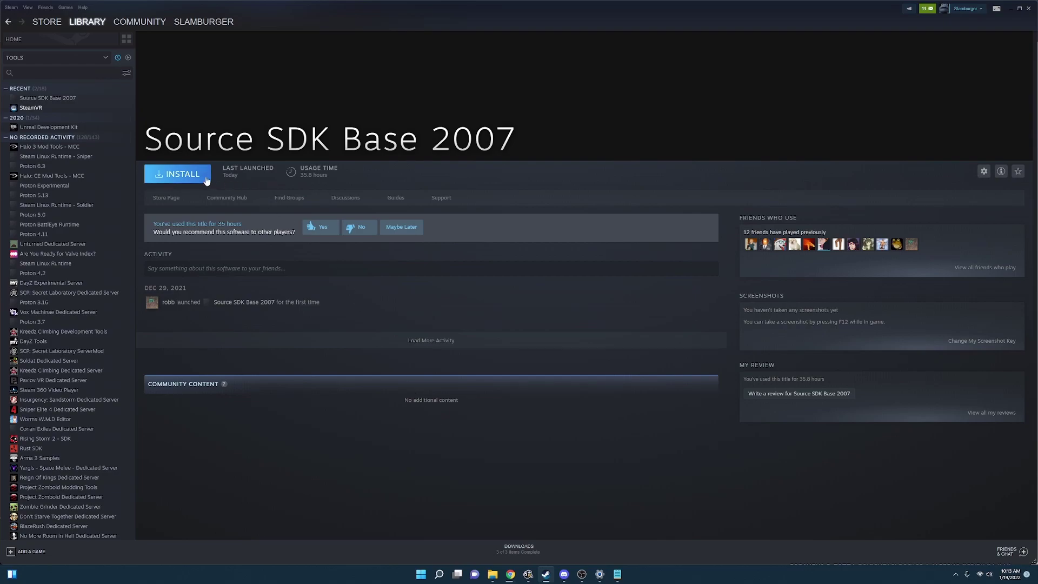
Step: Filter the Steam library to Tools and scroll the list to find Source SDK Base 2007
{"action": "mouse_move", "coordinate": [88, 25]}
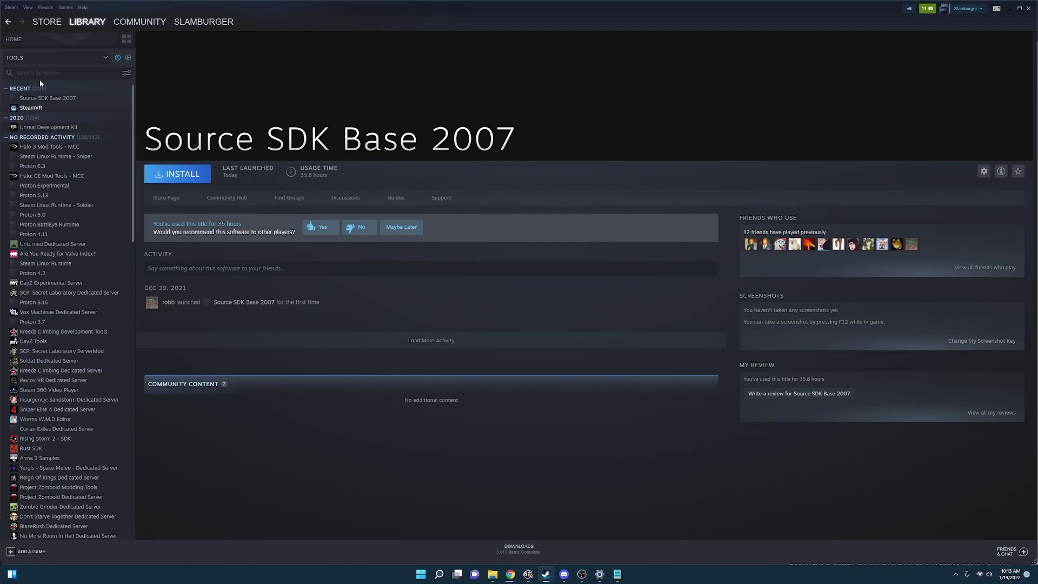
{"action": "left_click", "coordinate": [68, 59]}
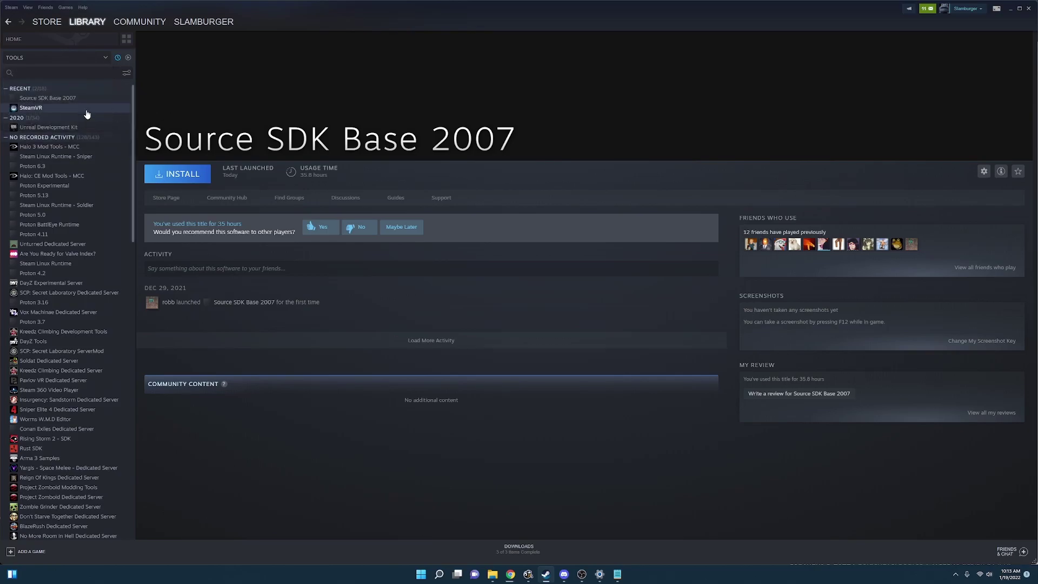
{"action": "scroll", "coordinate": [86, 113], "scroll_direction": "down", "scroll_amount": 3}
{"action": "scroll", "coordinate": [84, 118], "scroll_direction": "down", "scroll_amount": 15}
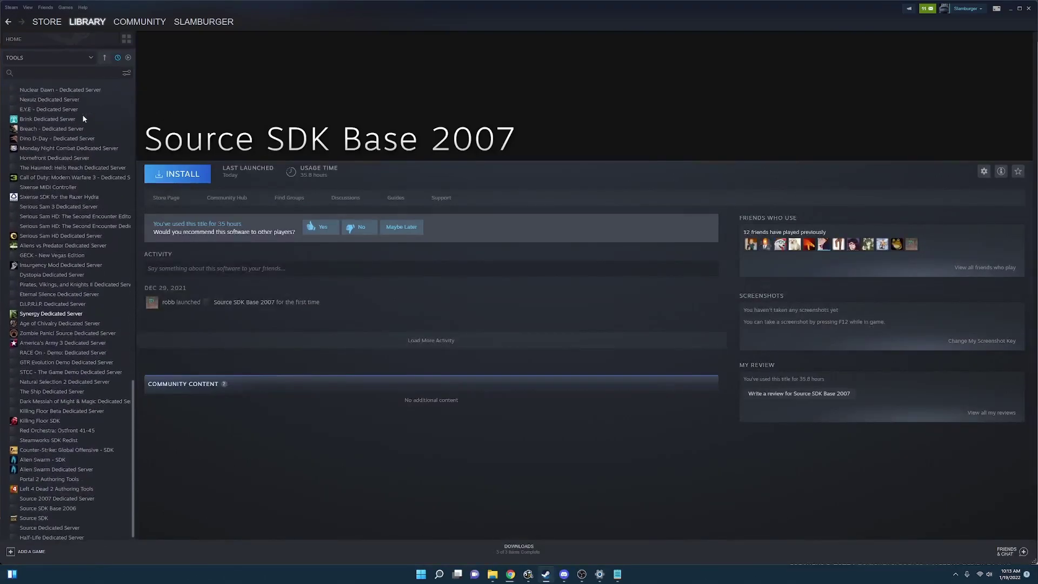
{"action": "scroll", "coordinate": [92, 209], "scroll_direction": "up", "scroll_amount": 15}
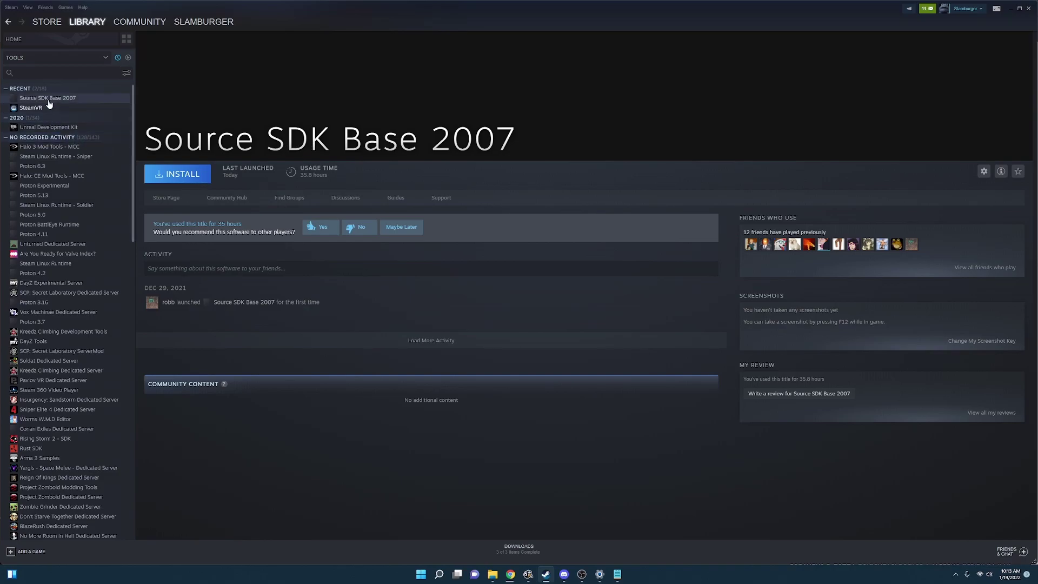
Step: Install Source SDK Base 2007 without a desktop shortcut, then switch to the GoldenEye: Source site in Chrome
{"action": "left_click", "coordinate": [185, 179]}
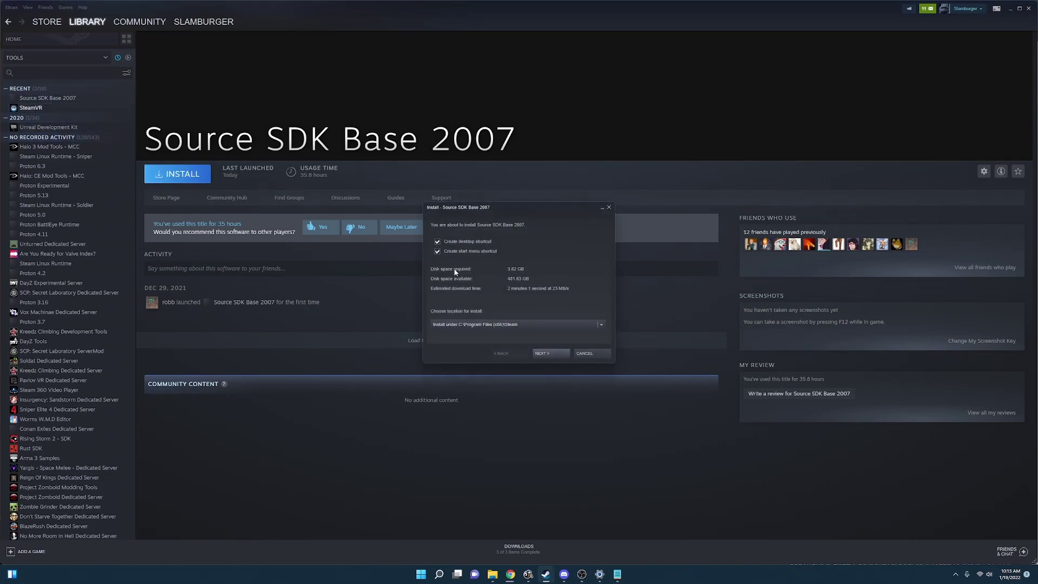
{"action": "left_click", "coordinate": [437, 241]}
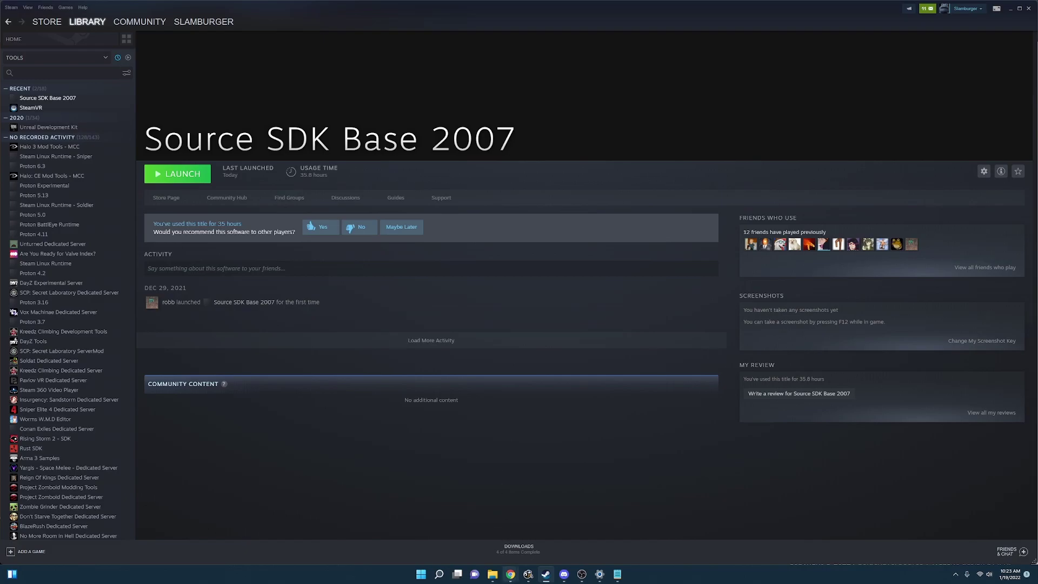
{"action": "left_click", "coordinate": [555, 531]}
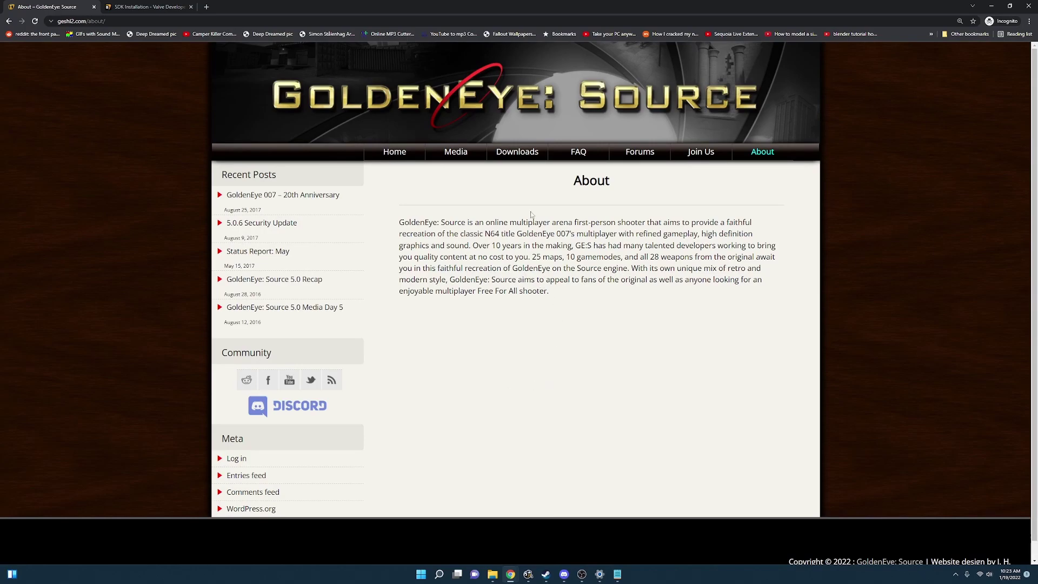
Step: Go to the Client Downloads page from the website's Downloads menu
{"action": "mouse_move", "coordinate": [516, 155]}
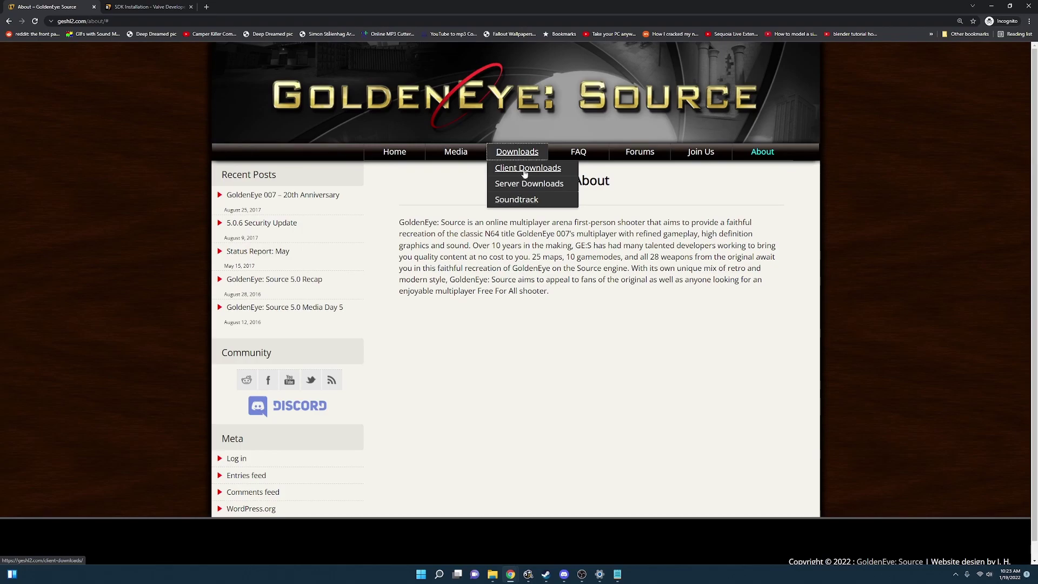
{"action": "left_click", "coordinate": [523, 171]}
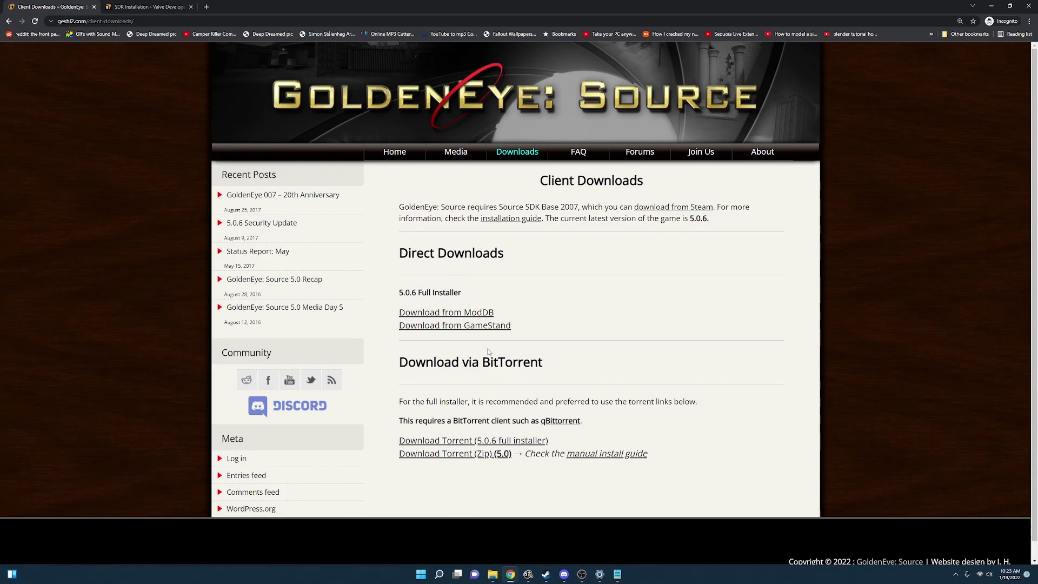
Step: Open the GE:S 5.0.6 full installer's ModDB file page and look over its details
{"action": "left_click", "coordinate": [448, 314]}
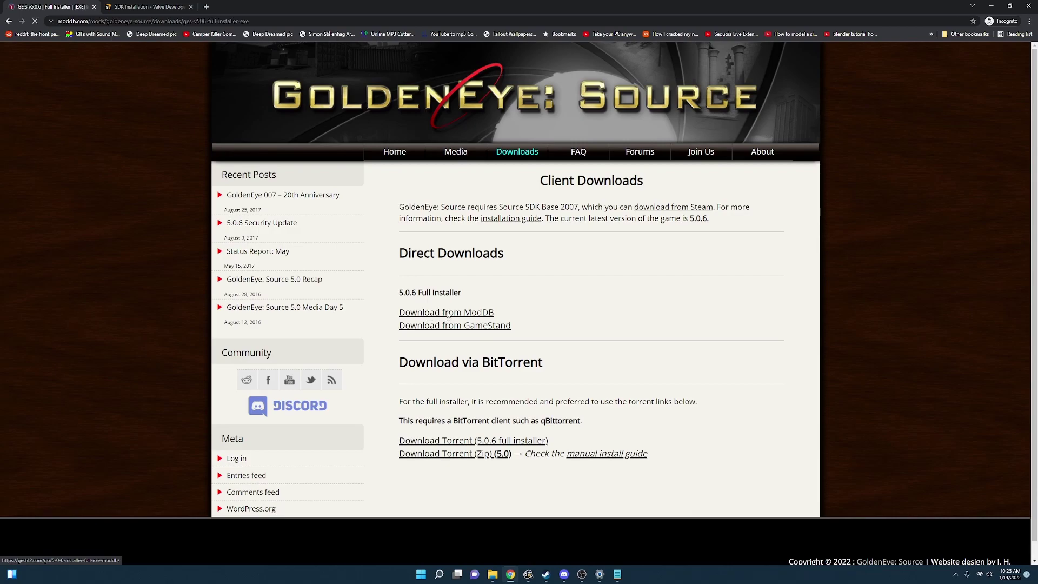
{"action": "scroll", "coordinate": [463, 347], "scroll_direction": "down", "scroll_amount": 10}
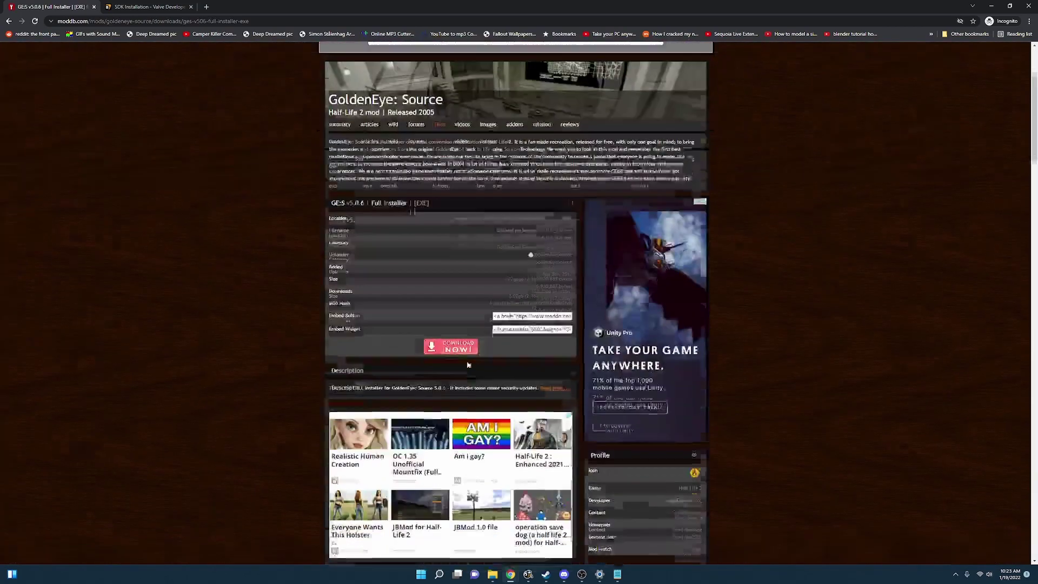
{"action": "scroll", "coordinate": [464, 351], "scroll_direction": "down", "scroll_amount": 5}
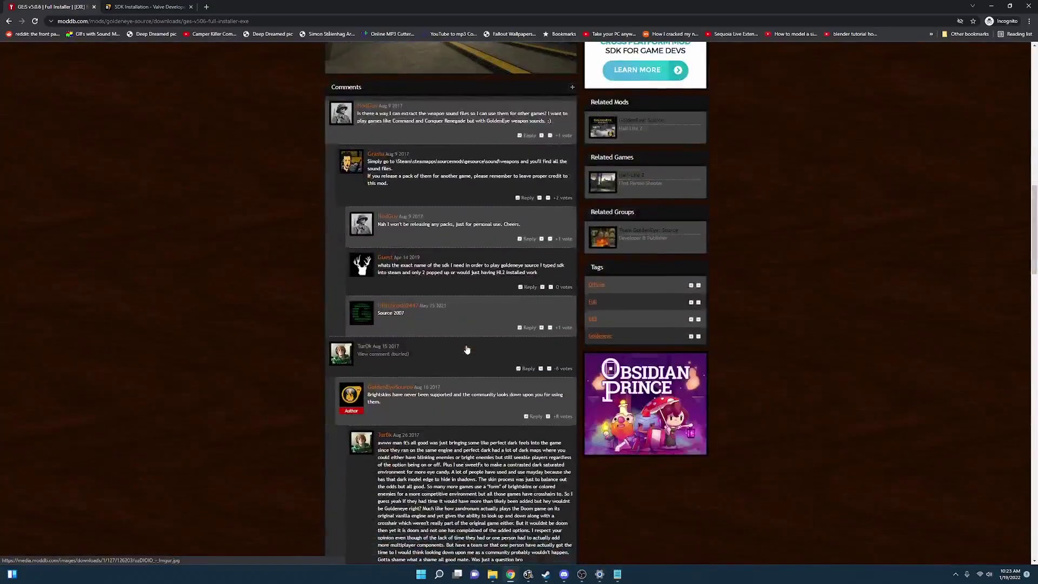
{"action": "scroll", "coordinate": [465, 346], "scroll_direction": "up", "scroll_amount": 7}
{"action": "scroll", "coordinate": [466, 343], "scroll_direction": "up", "scroll_amount": 7}
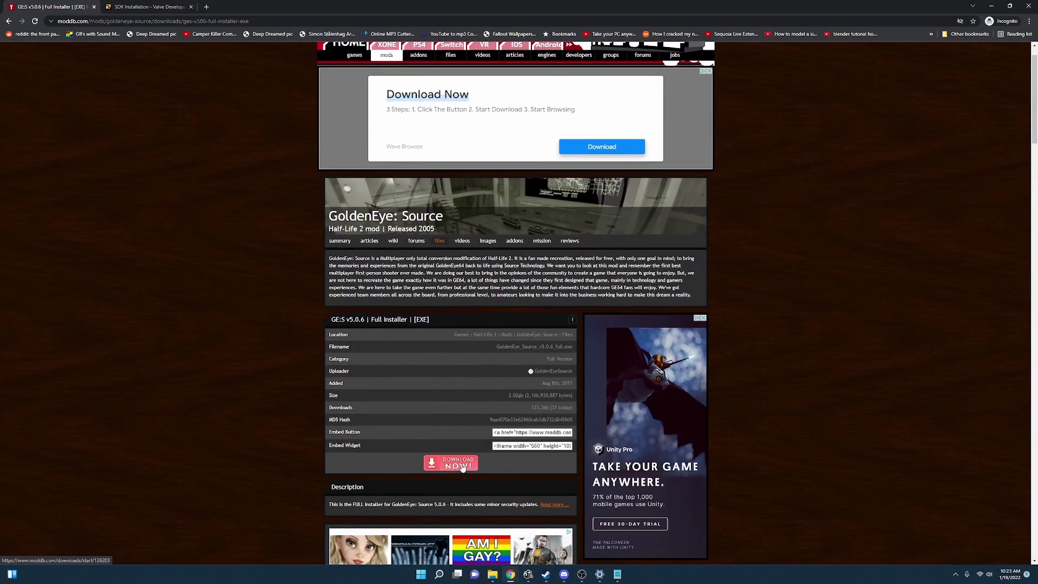
Step: Start downloading GoldenEye_Source_v5.0.6_full.exe, review the mirror list, and close the mirror window
{"action": "left_click", "coordinate": [462, 466]}
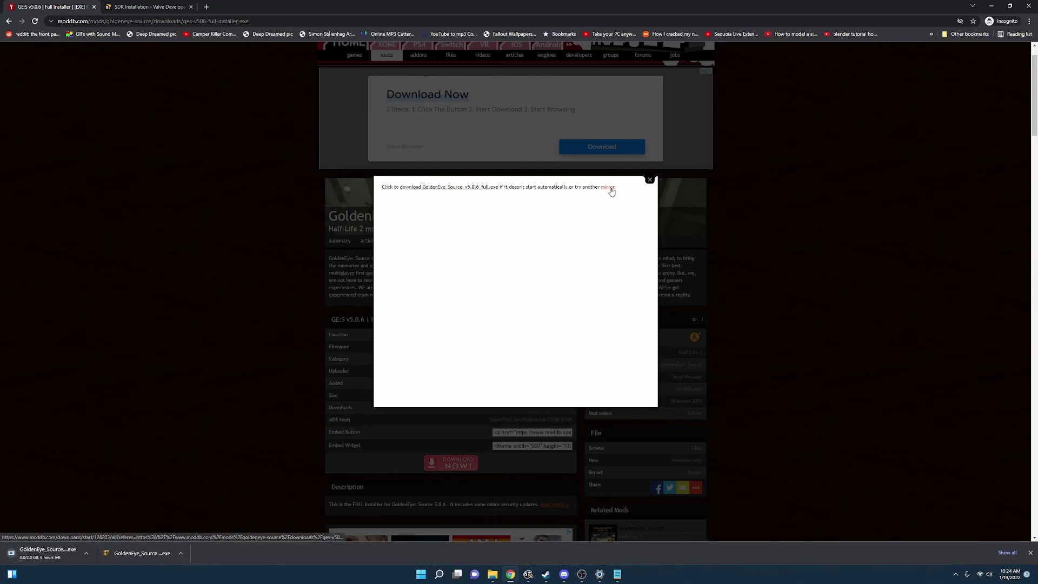
{"action": "left_click", "coordinate": [608, 187]}
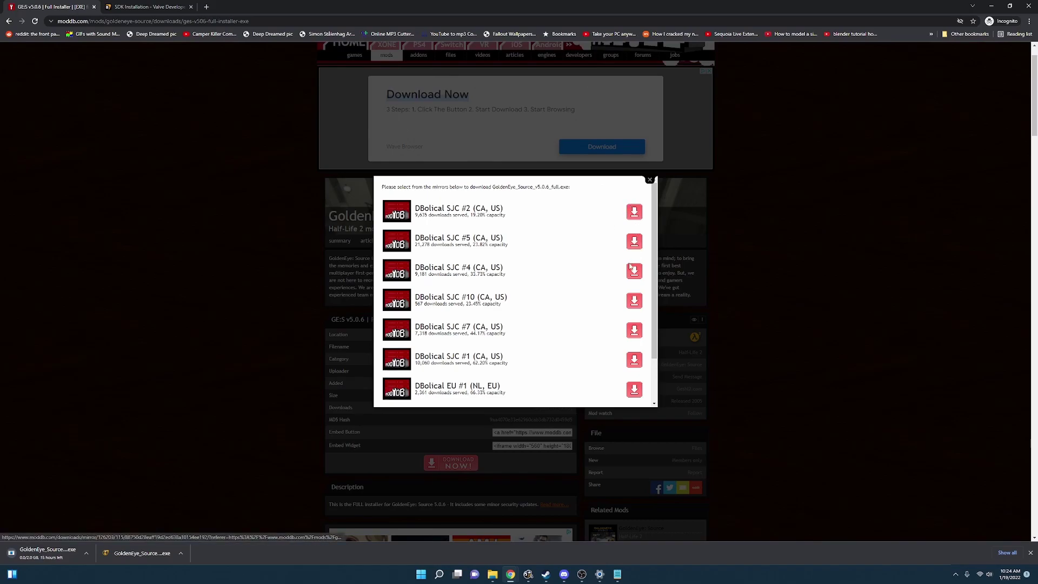
{"action": "scroll", "coordinate": [630, 266], "scroll_direction": "down", "scroll_amount": 1}
{"action": "scroll", "coordinate": [620, 287], "scroll_direction": "up", "scroll_amount": 1}
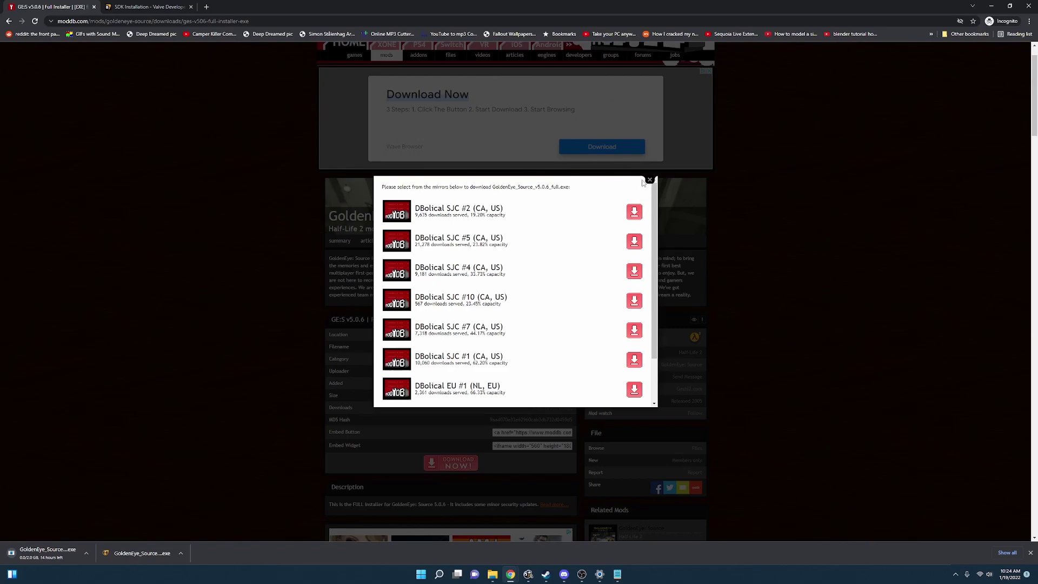
{"action": "left_click", "coordinate": [648, 181]}
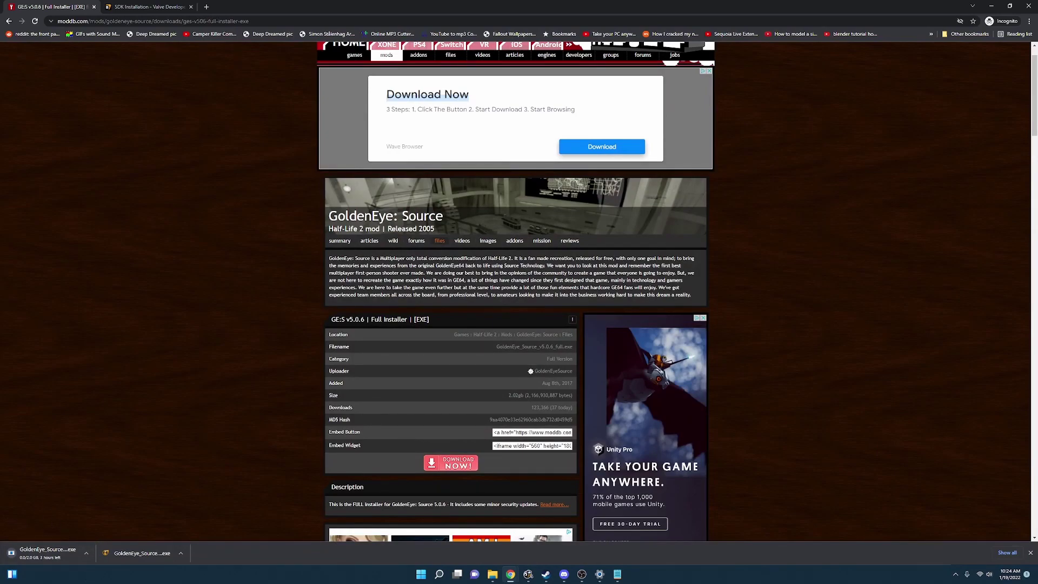
Step: Run GoldenEye_Source_v5.0.6_full.exe from Downloads, approve the security warning, and let it extract
{"action": "left_click", "coordinate": [493, 573]}
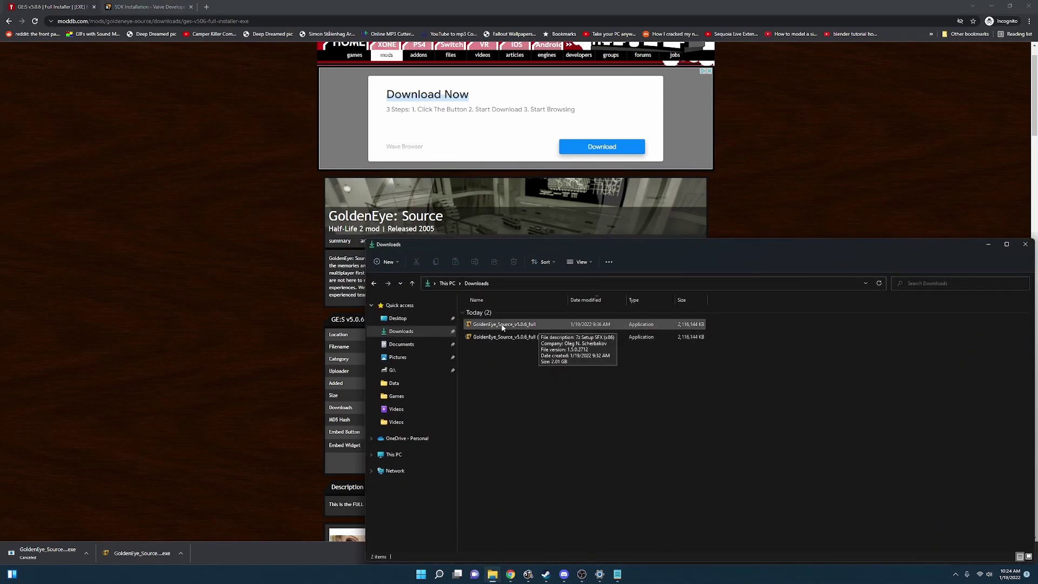
{"action": "double_click", "coordinate": [518, 324]}
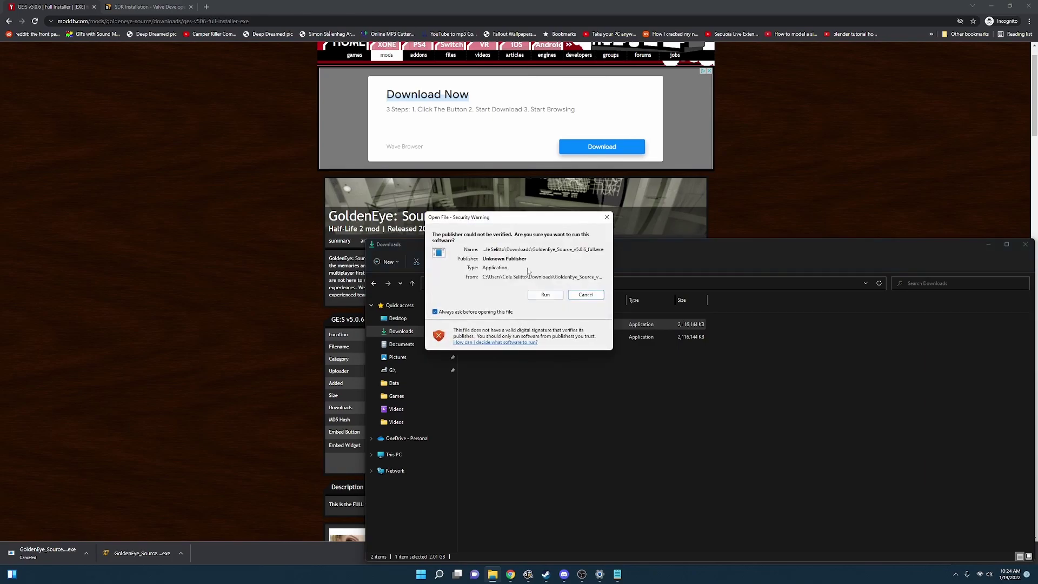
{"action": "left_click_drag", "start_coordinate": [505, 220], "coordinate": [447, 196]}
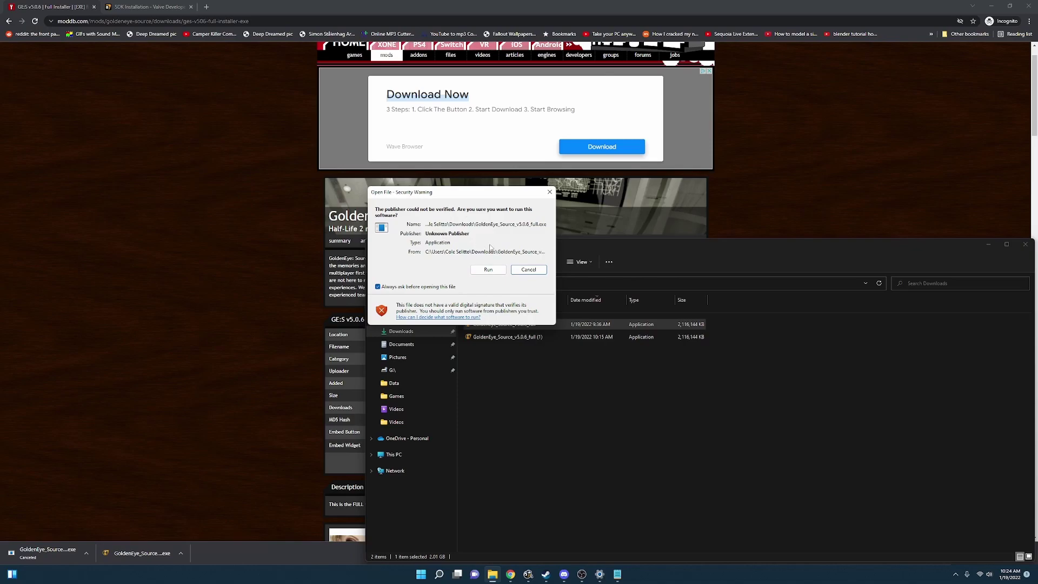
{"action": "left_click", "coordinate": [486, 269]}
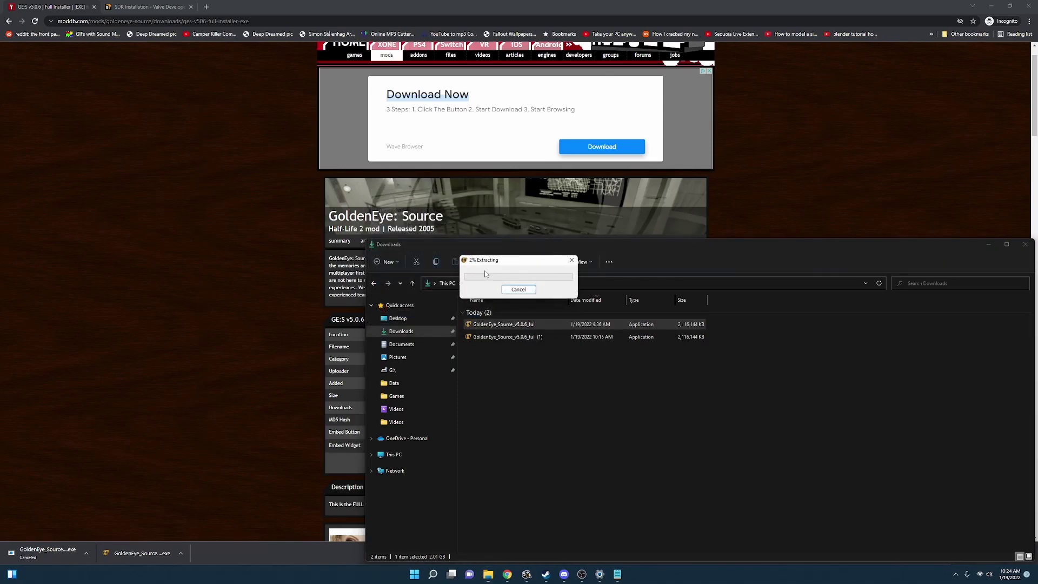
{"action": "left_click_drag", "start_coordinate": [509, 268], "coordinate": [483, 203]}
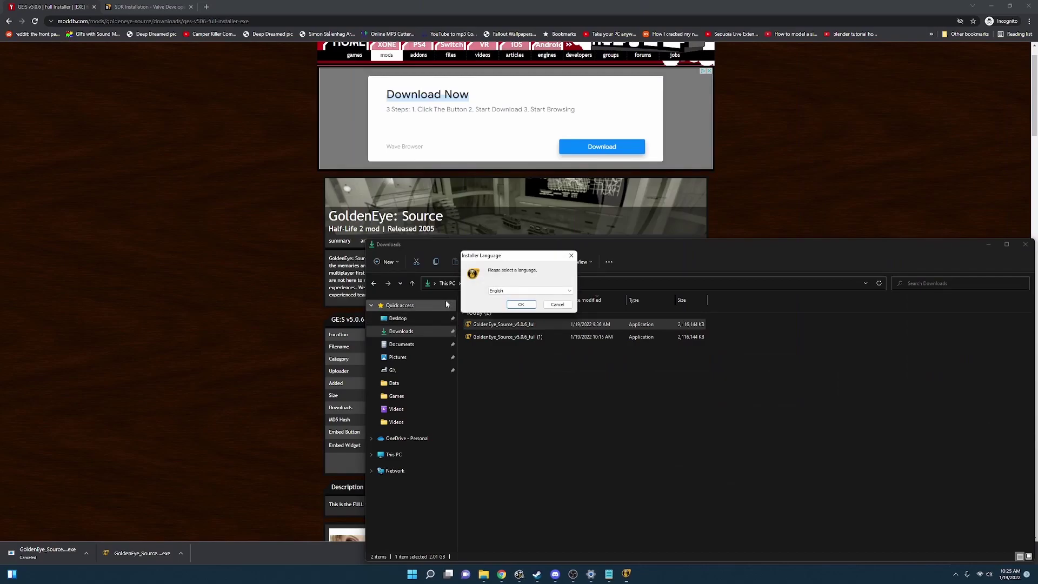
Step: Keep English as the installer language and confirm it
{"action": "left_click", "coordinate": [518, 292]}
{"action": "left_click", "coordinate": [518, 302]}
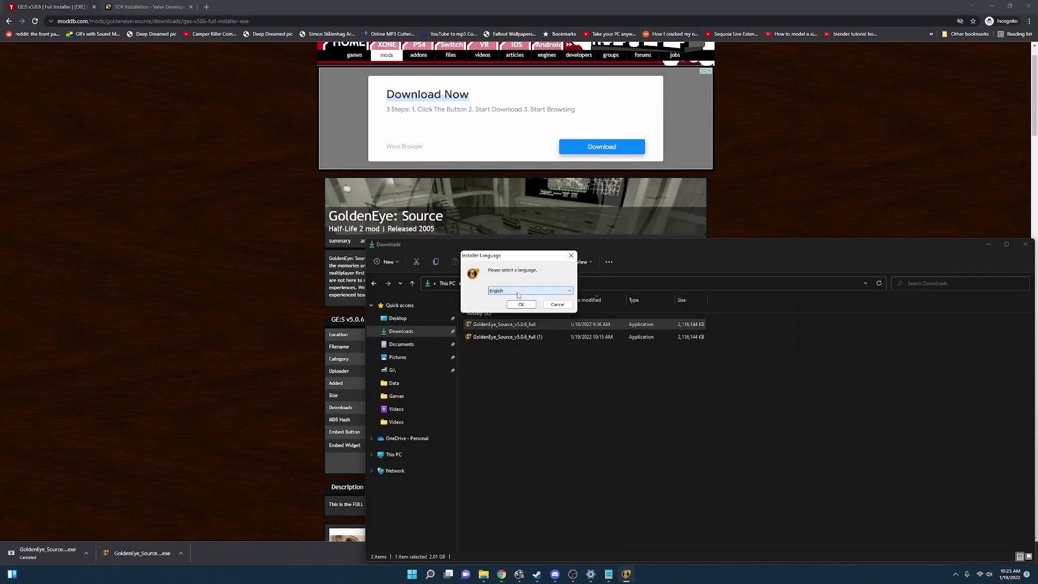
{"action": "left_click", "coordinate": [520, 304]}
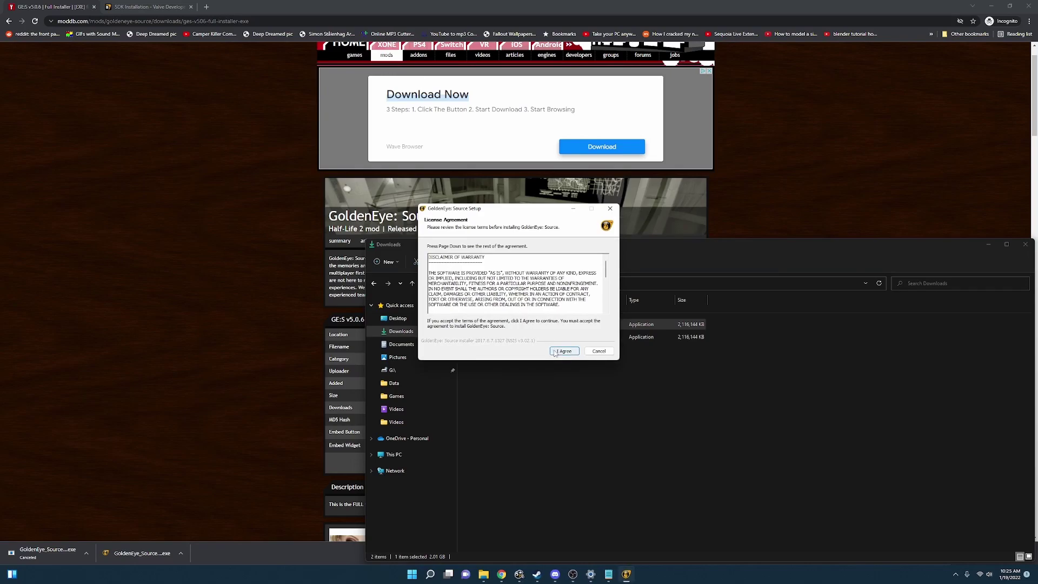
Step: Accept the licence, acknowledge the custom-files warning, and install with the default components
{"action": "scroll", "coordinate": [531, 293], "scroll_direction": "down", "scroll_amount": 5}
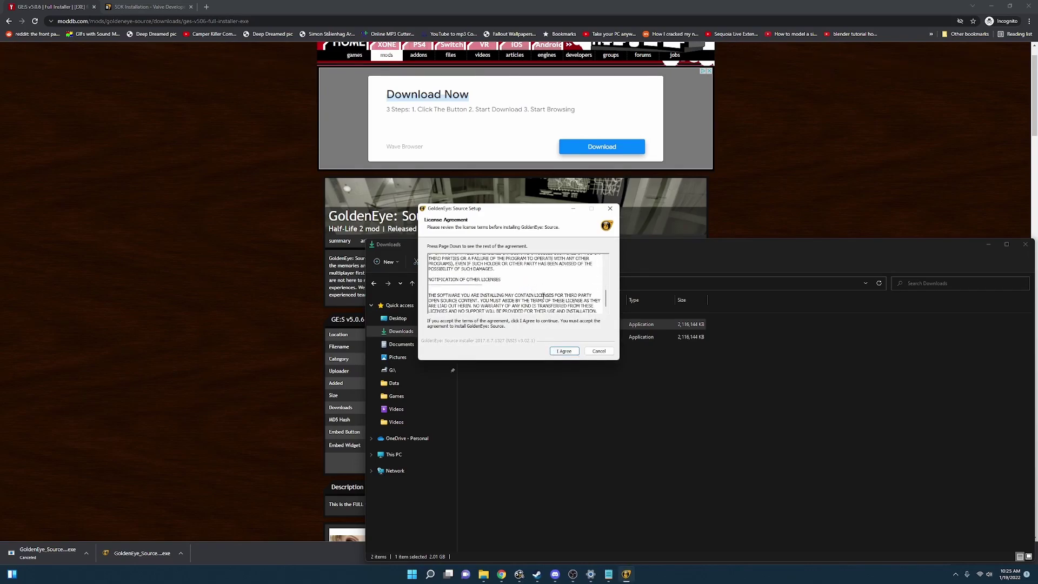
{"action": "scroll", "coordinate": [543, 294], "scroll_direction": "up", "scroll_amount": 5}
{"action": "left_click", "coordinate": [562, 351]}
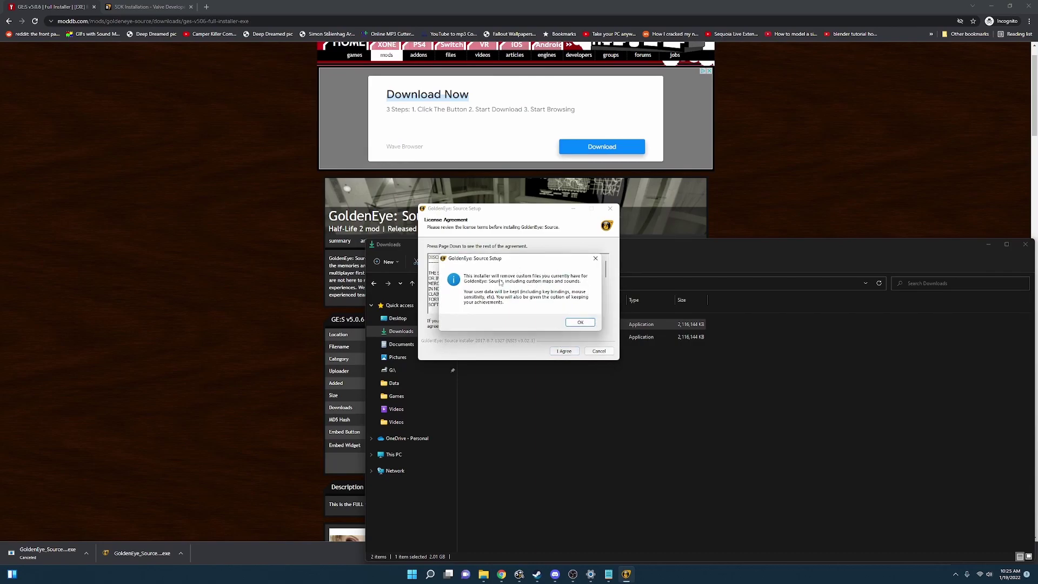
{"action": "left_click", "coordinate": [580, 323]}
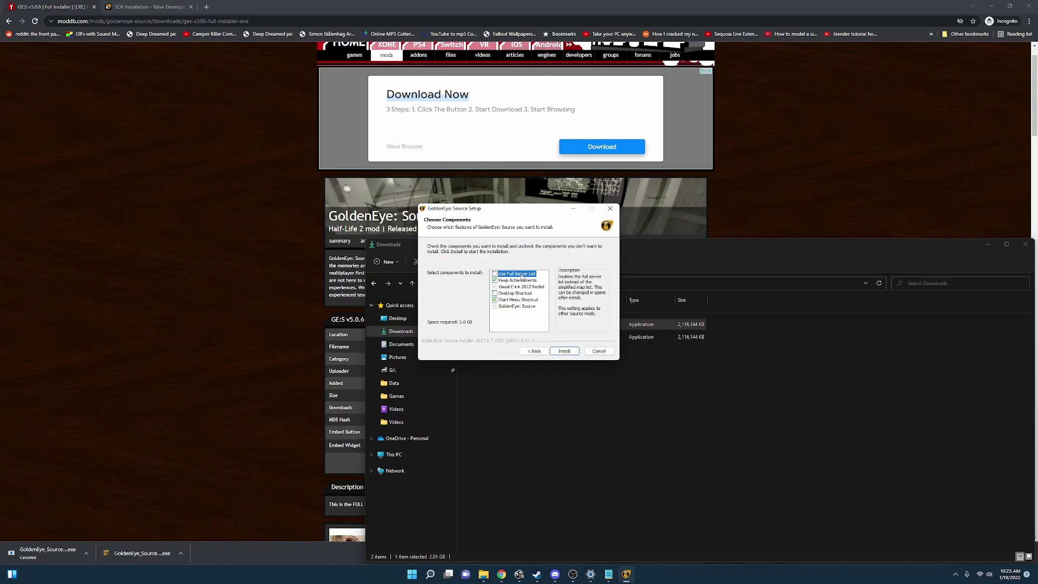
{"action": "left_click", "coordinate": [564, 351]}
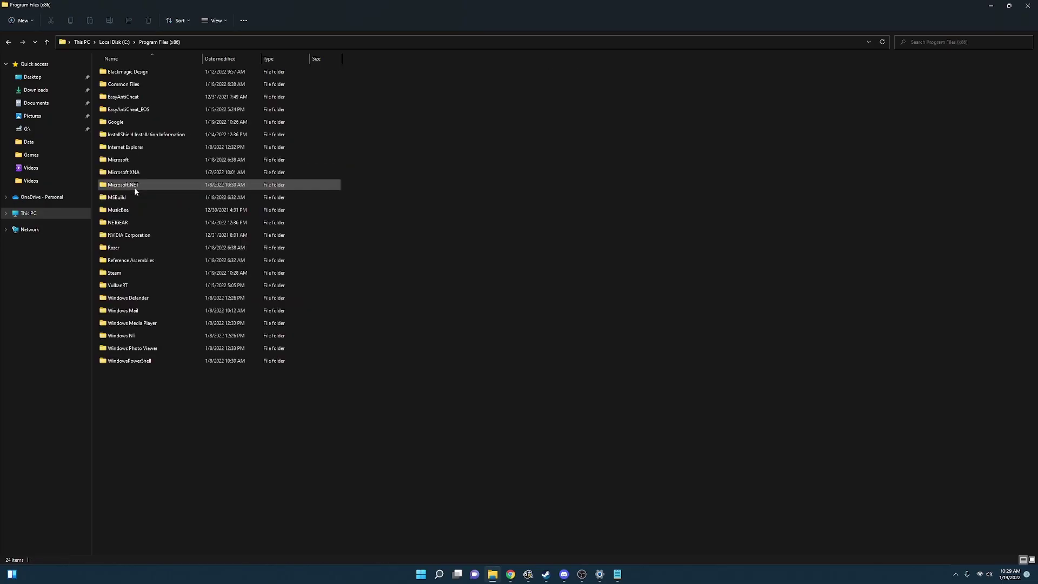
Step: Navigate to Steam\steamapps\sourcemods and inspect the context menu of gesource_run
{"action": "double_click", "coordinate": [125, 273]}
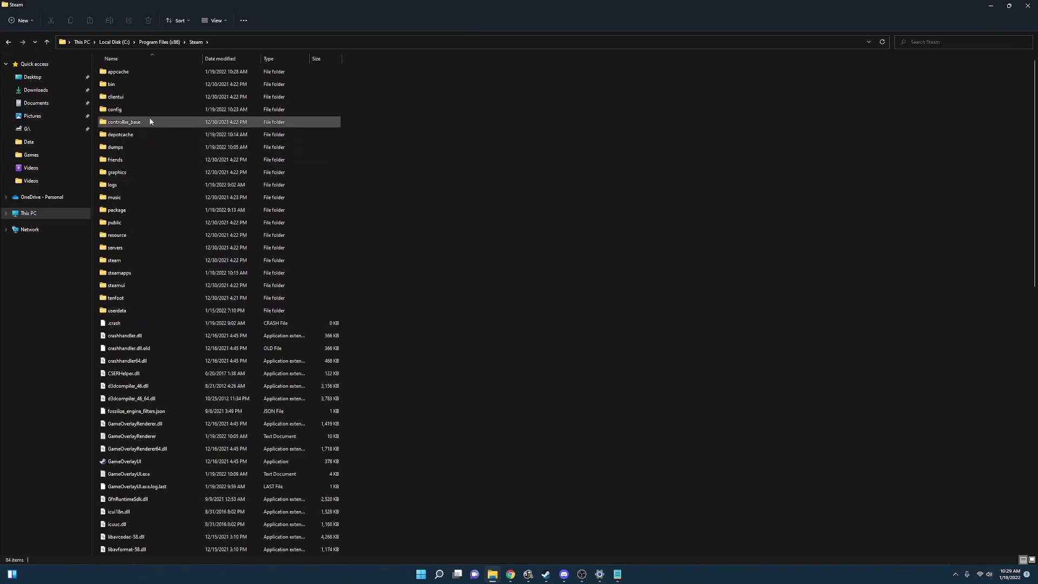
{"action": "left_click", "coordinate": [126, 276]}
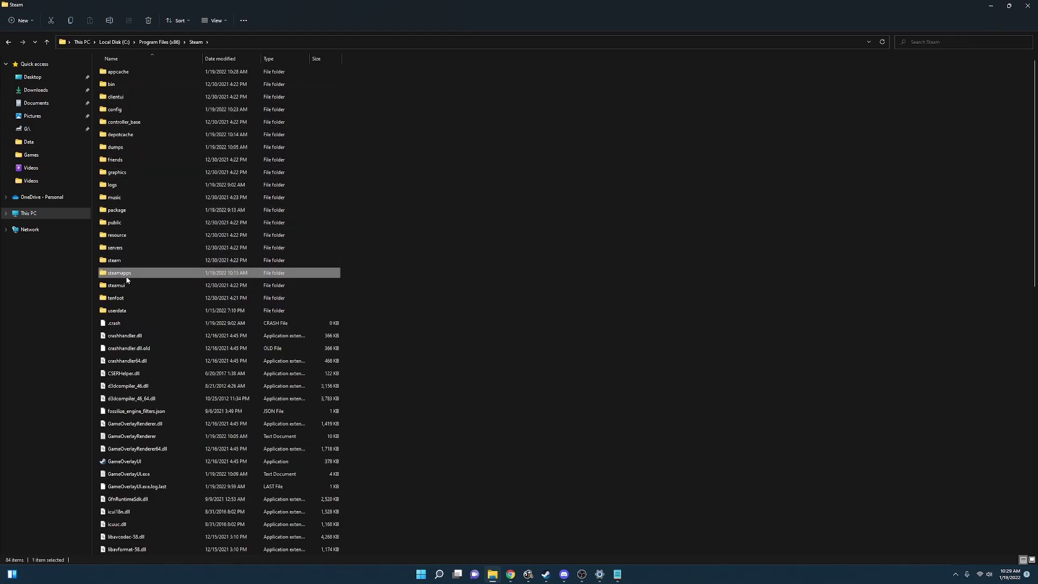
{"action": "double_click", "coordinate": [127, 276]}
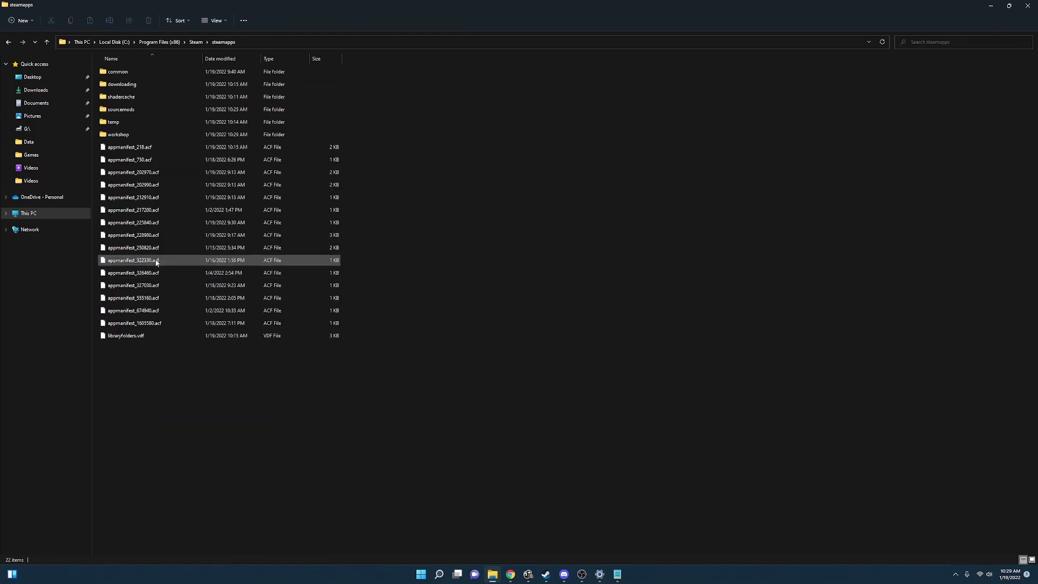
{"action": "double_click", "coordinate": [144, 109]}
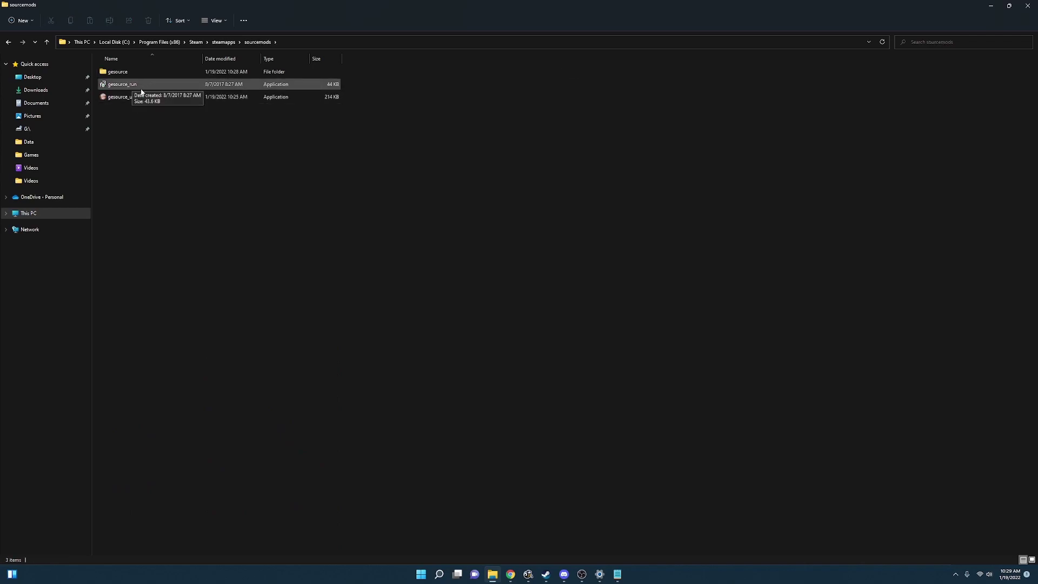
{"action": "right_click", "coordinate": [145, 88]}
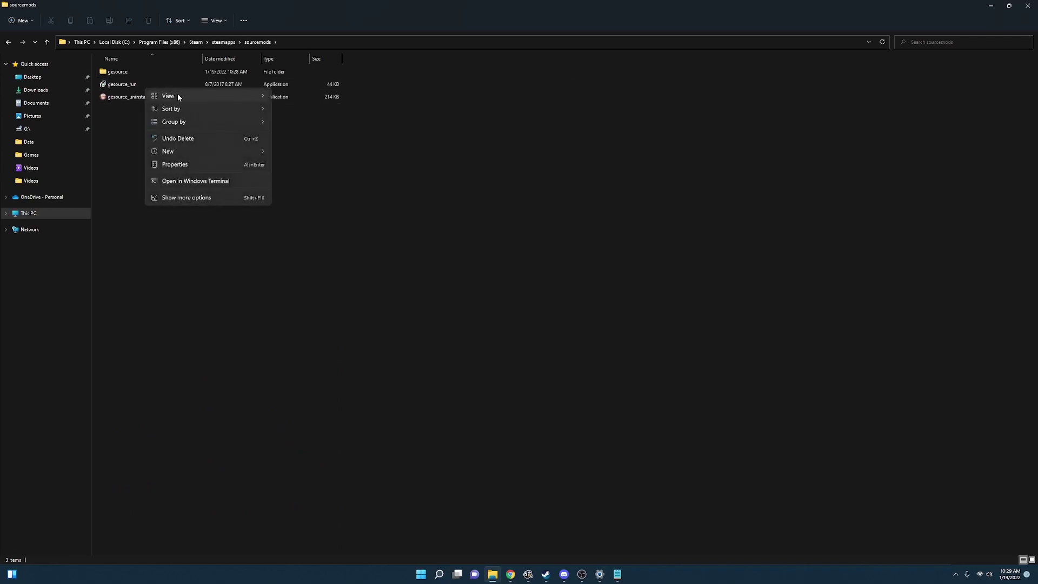
{"action": "left_click", "coordinate": [136, 93]}
{"action": "right_click", "coordinate": [135, 88]}
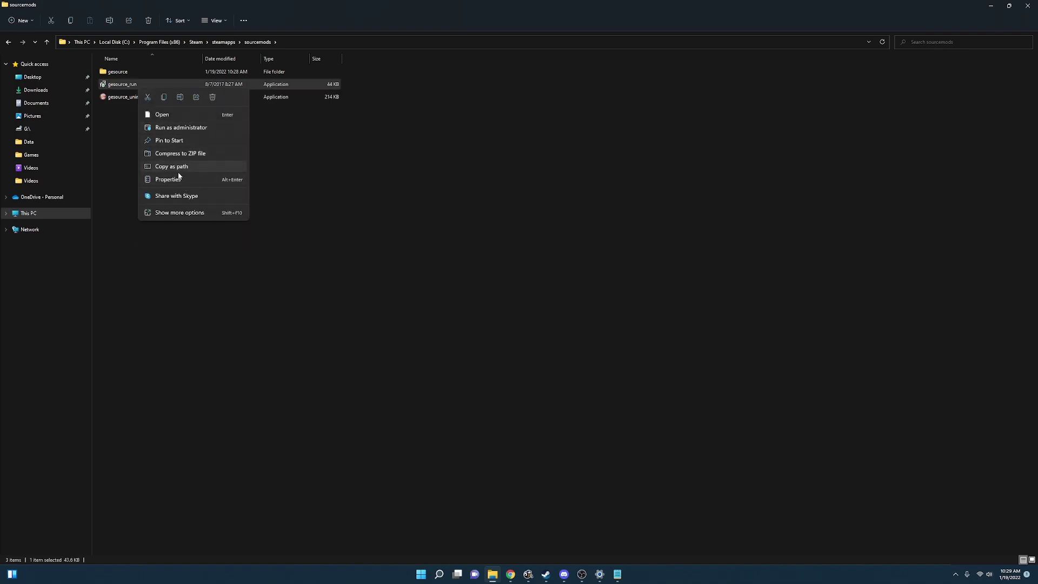
{"action": "left_click", "coordinate": [126, 86]}
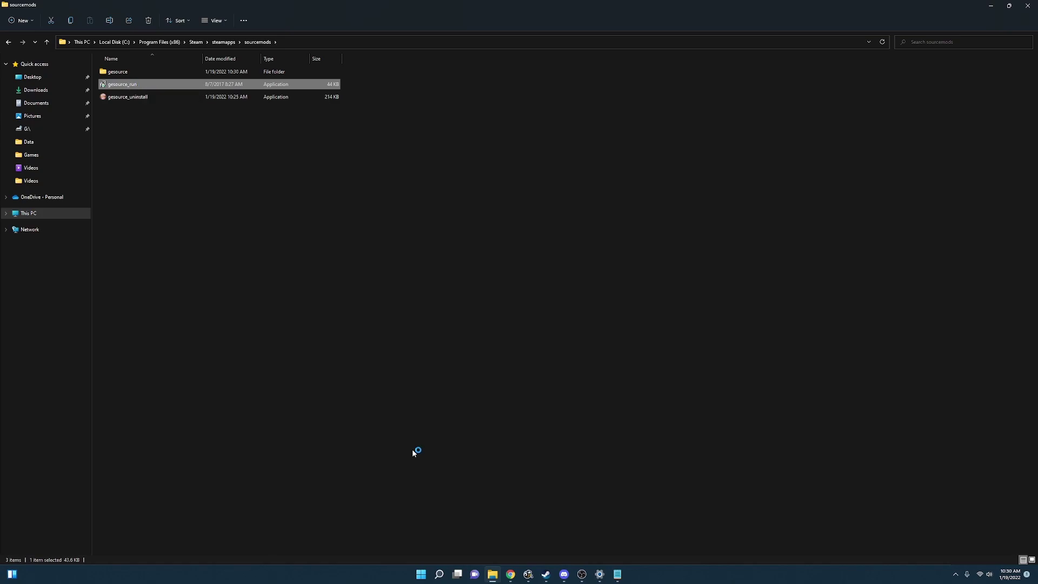
Step: Search Windows for 'golde' and launch the GoldenEye Source best match
{"action": "left_click", "coordinate": [440, 575]}
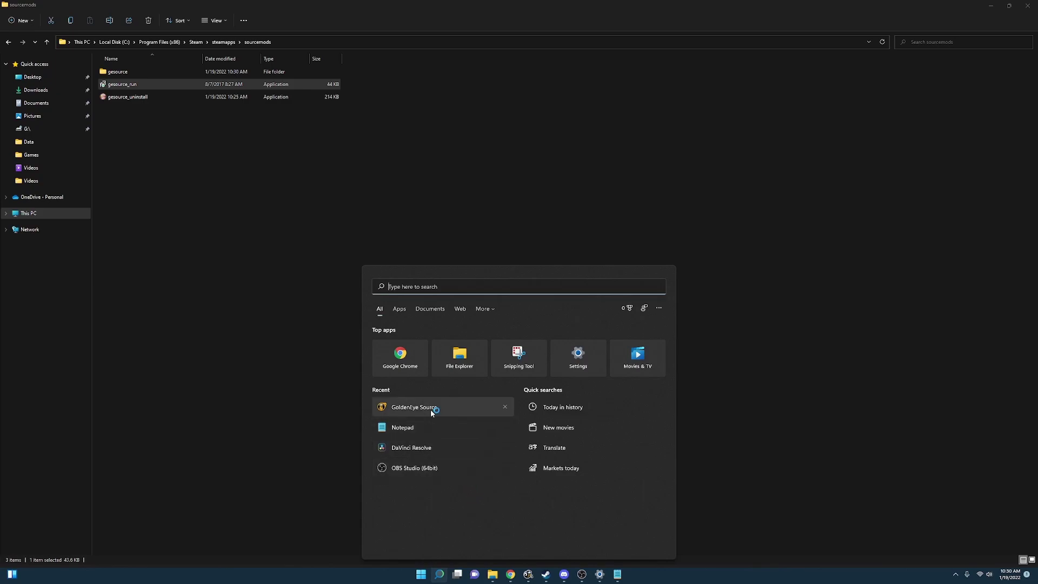
{"action": "type", "text": "golde"}
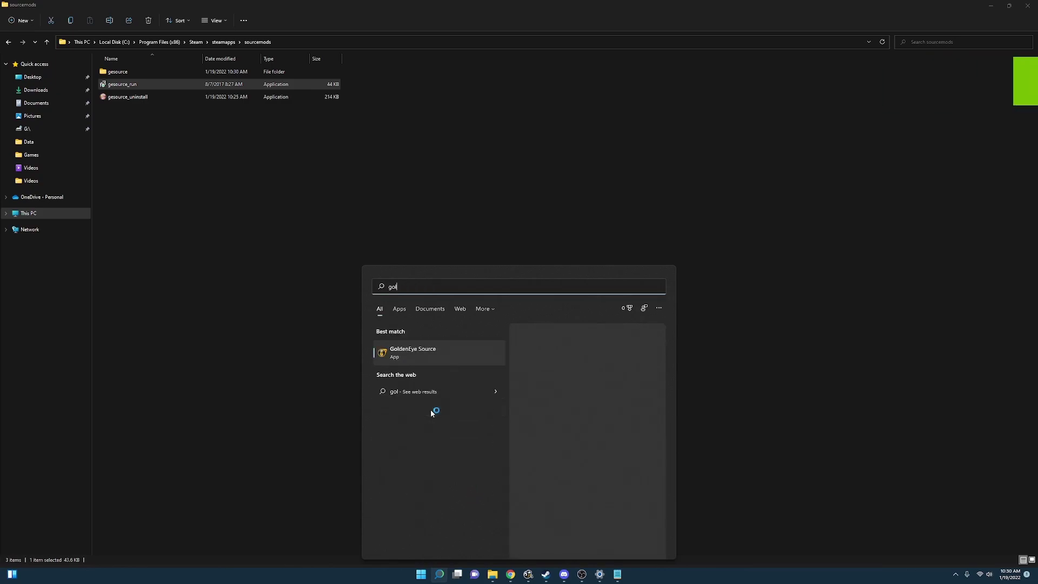
{"action": "left_click", "coordinate": [453, 341]}
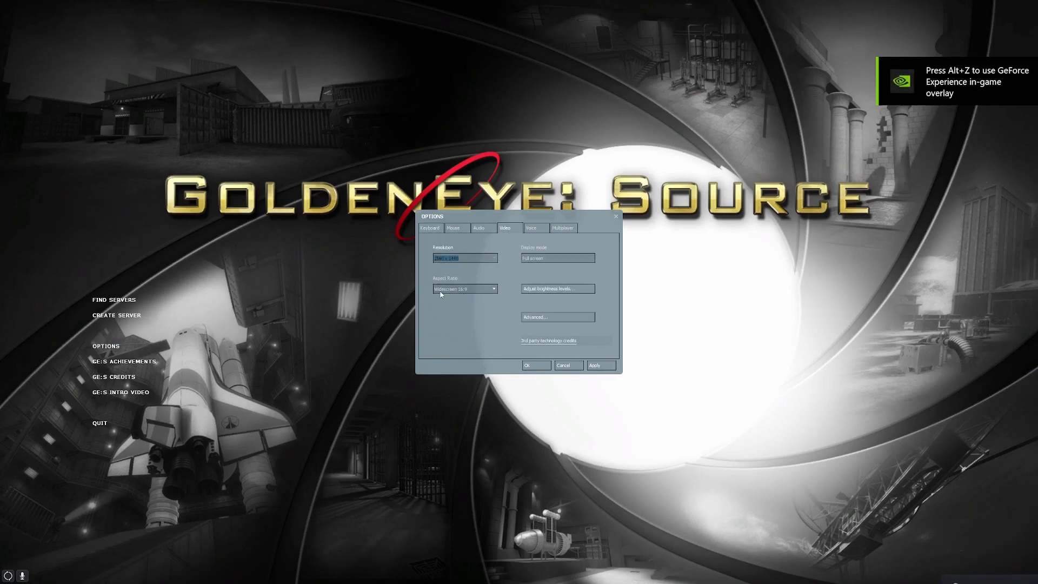
Step: Pick 2560 x 1440 from the Video resolution list and close Options
{"action": "left_click", "coordinate": [465, 258]}
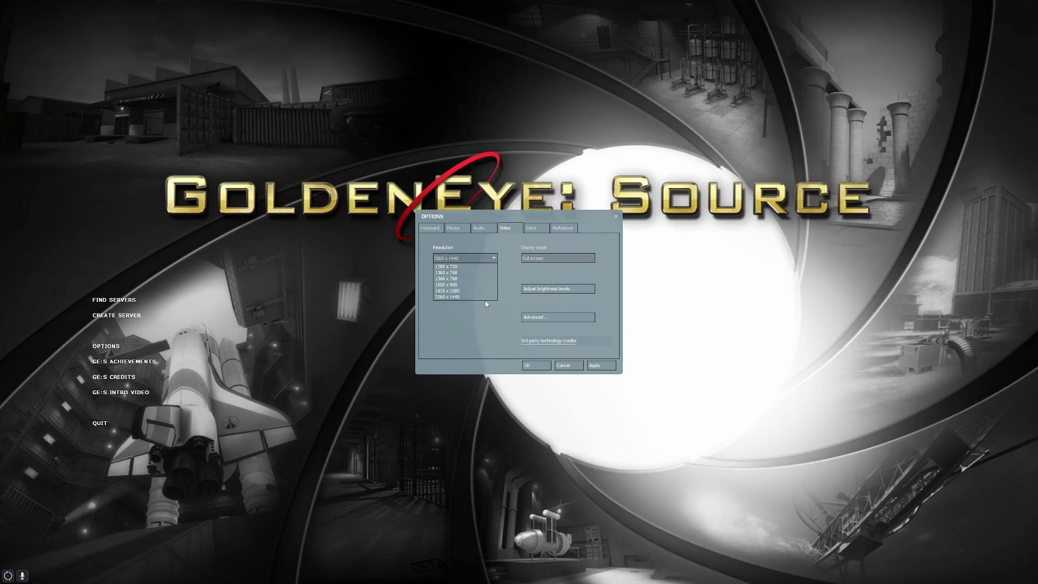
{"action": "left_click", "coordinate": [510, 315]}
{"action": "key", "text": "Escape"}
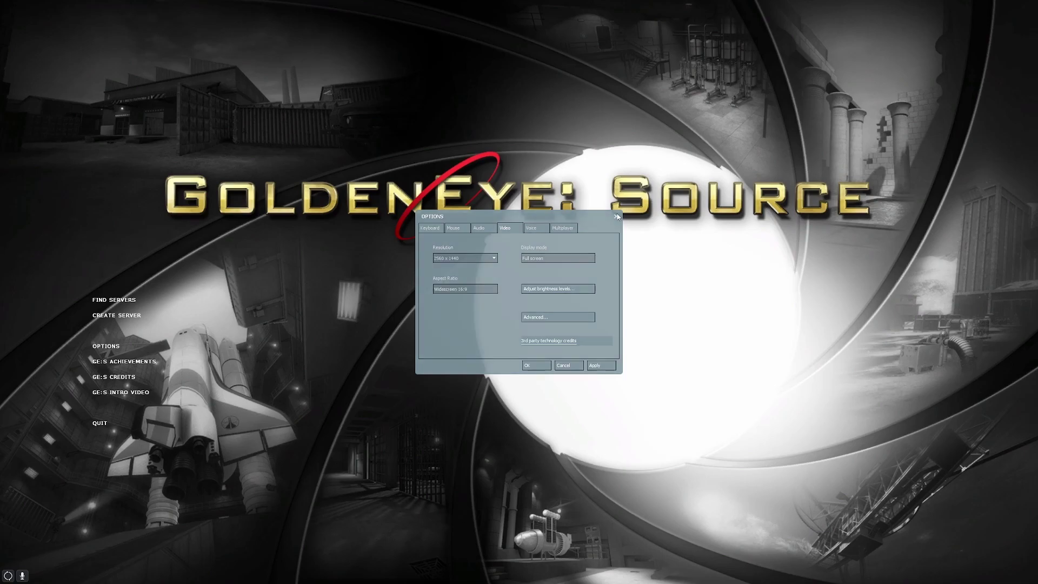
Step: Open the Internet server list, centre it on screen, and select servers like DJ's Golden Server
{"action": "left_click", "coordinate": [114, 299]}
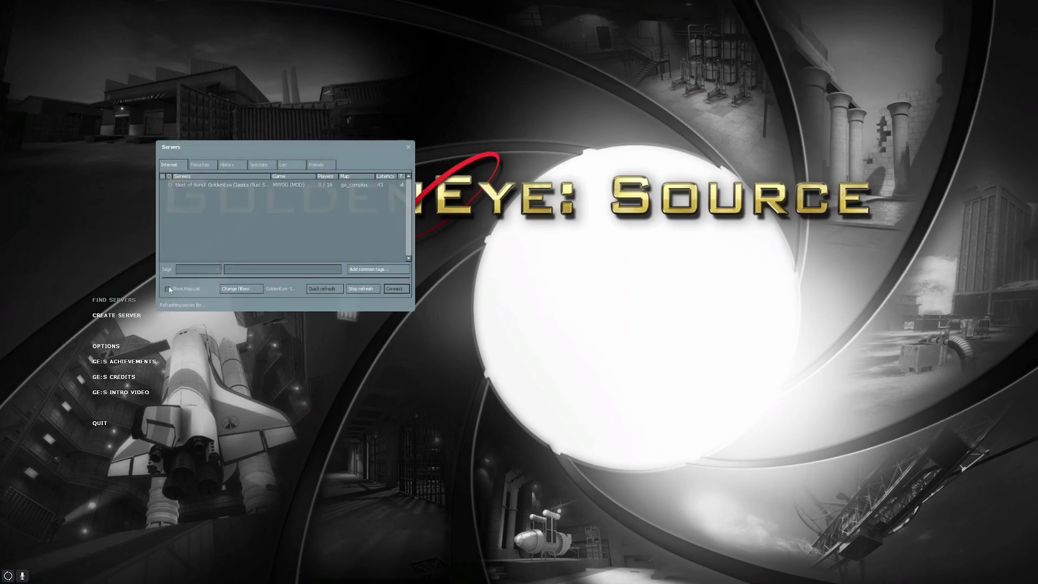
{"action": "left_click_drag", "start_coordinate": [354, 147], "coordinate": [551, 168]}
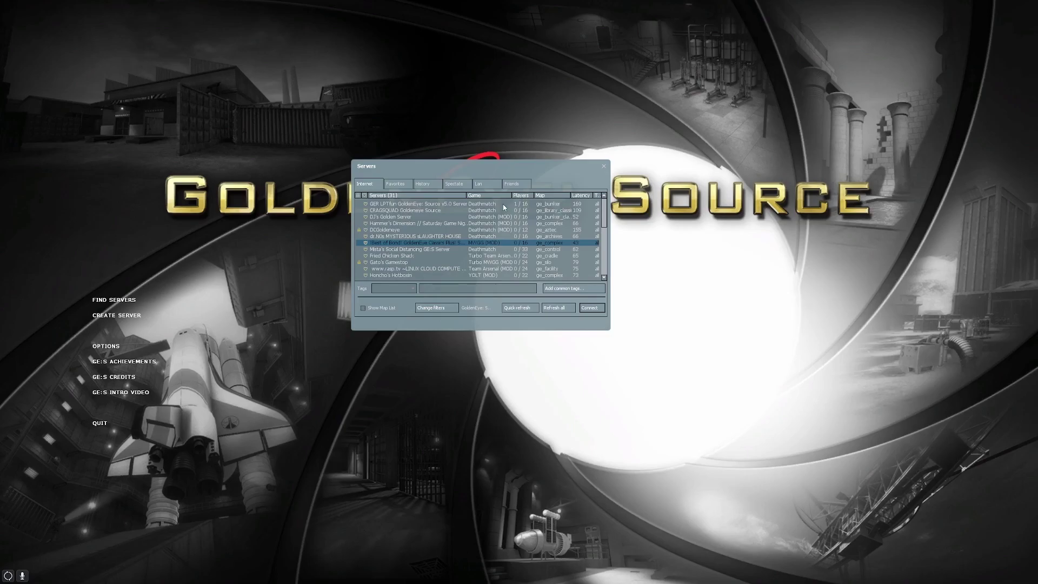
{"action": "left_click", "coordinate": [522, 205]}
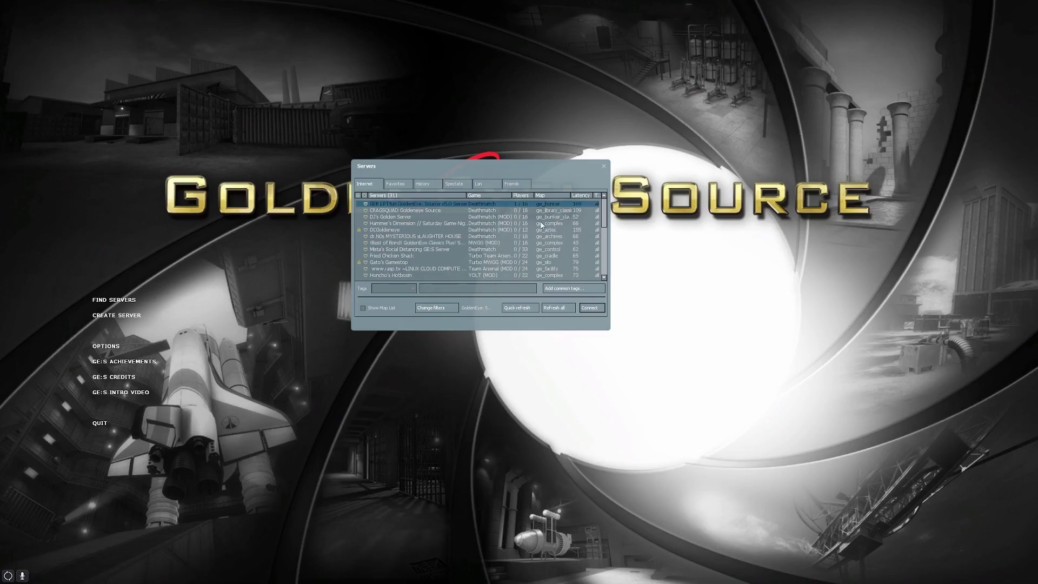
{"action": "left_click", "coordinate": [486, 217]}
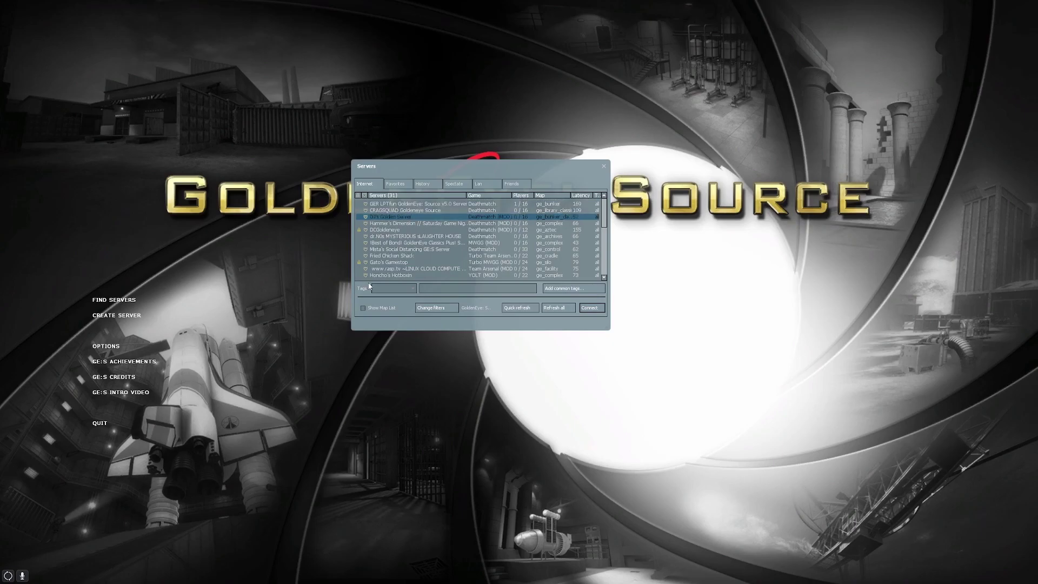